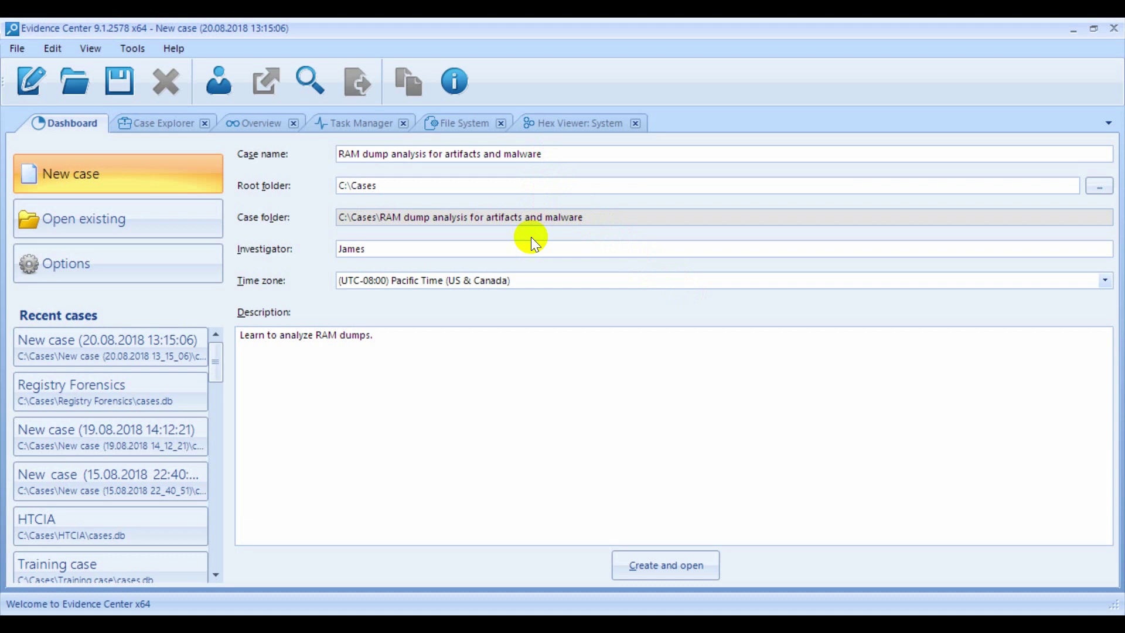
left_click(532, 278)
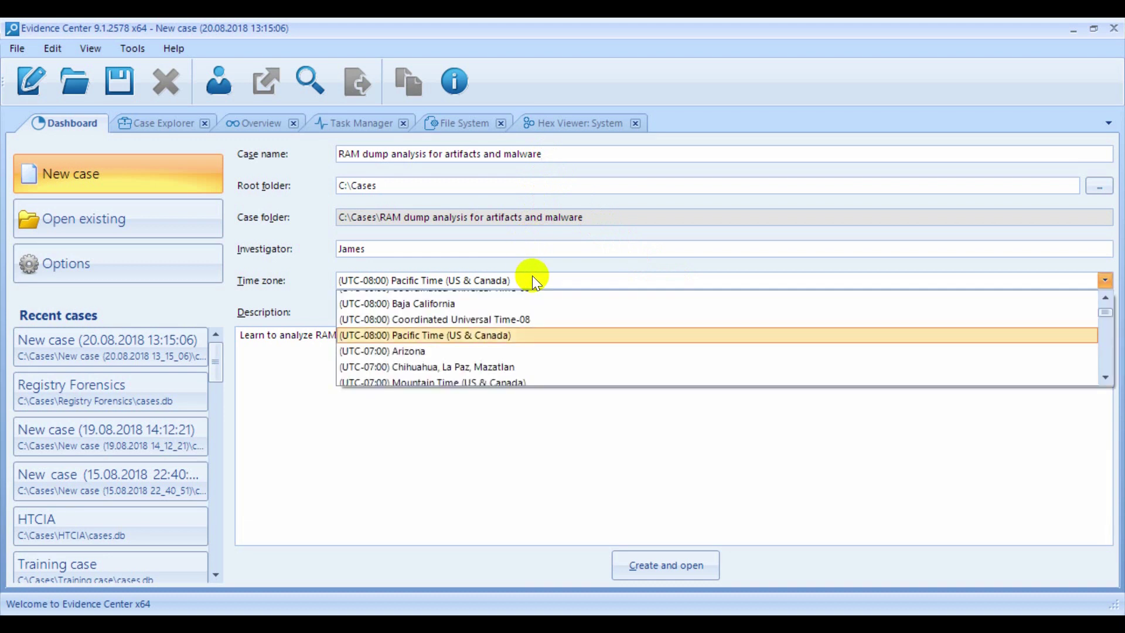
left_click(509, 335)
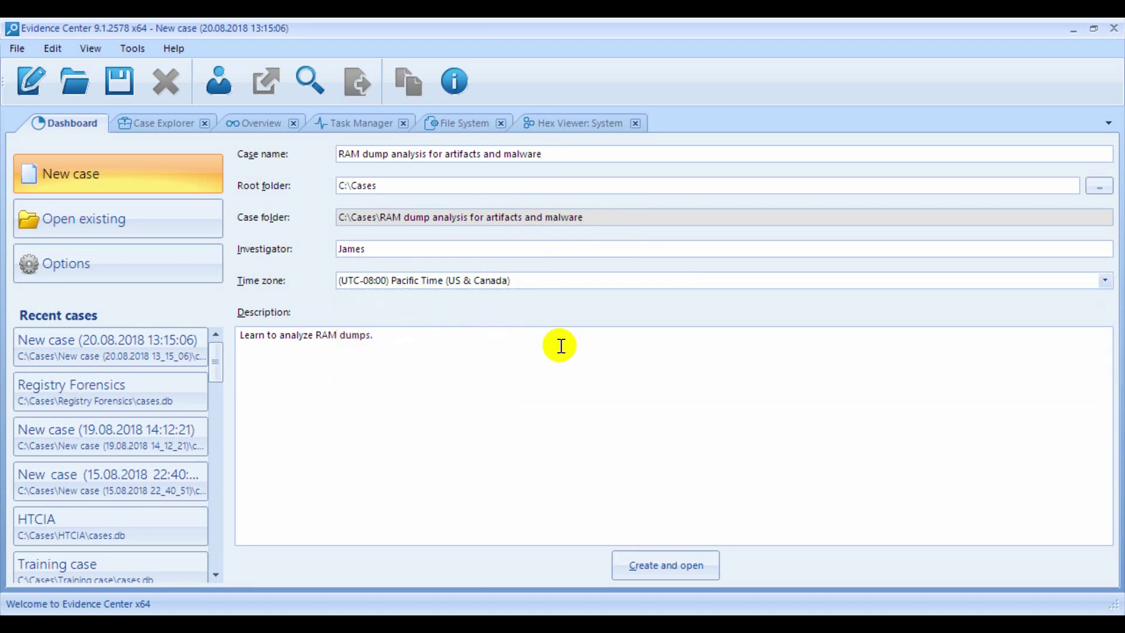
Create the case and add RAM image process_sample_dead_process.mem as its data source
left_click(648, 567)
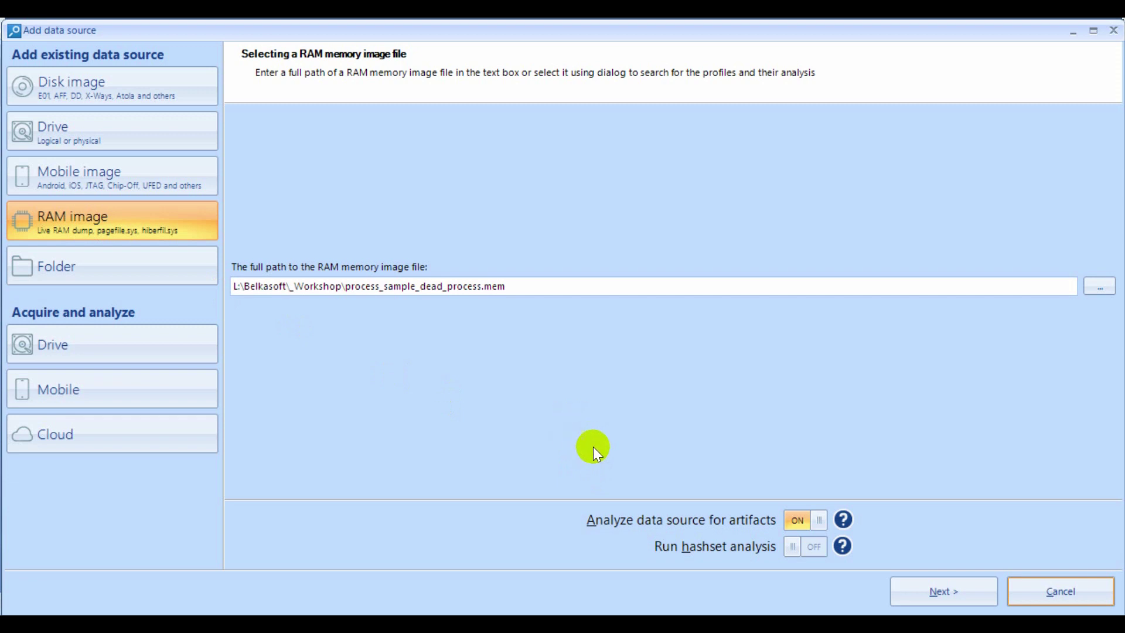
left_click(955, 583)
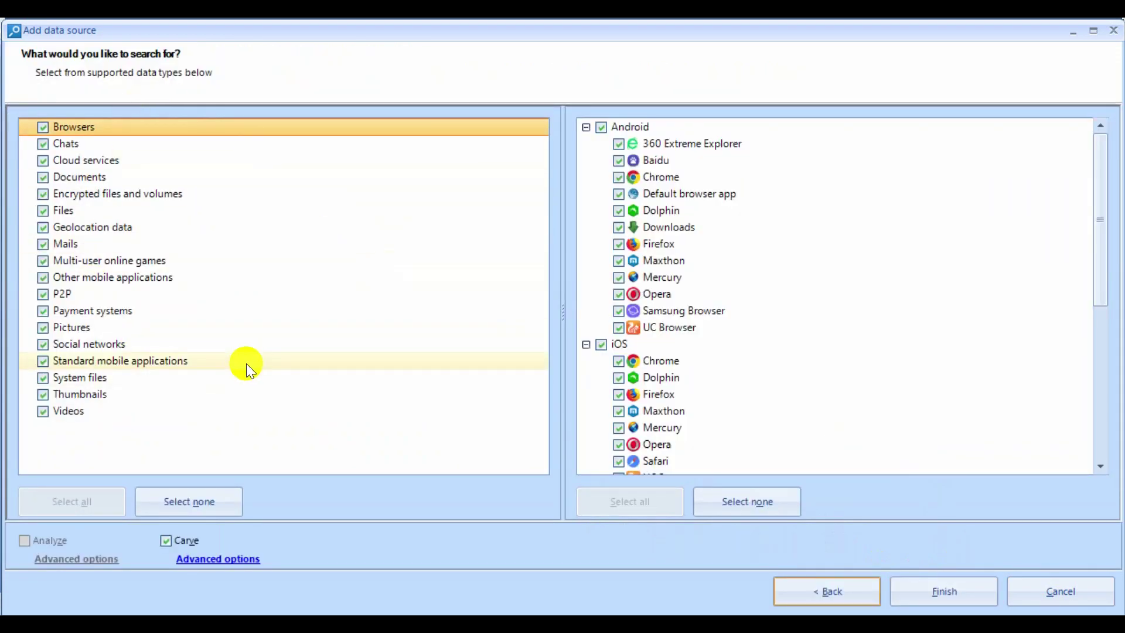
Keep Enable BelkaCarving checked in Carve's advanced options and confirm them
left_click(235, 560)
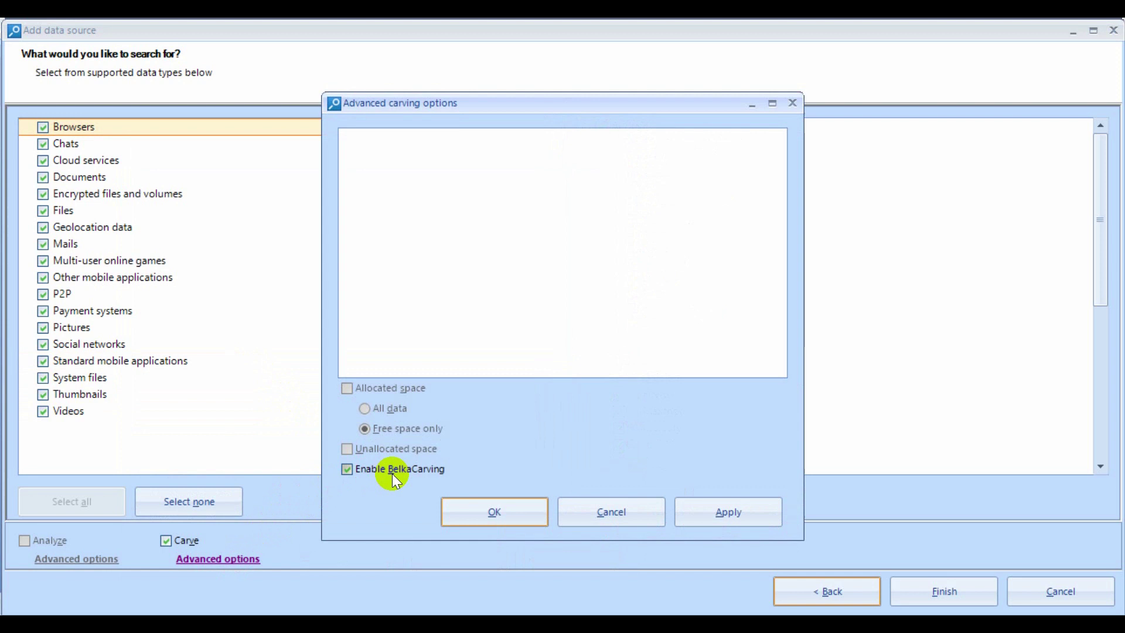
left_click(451, 506)
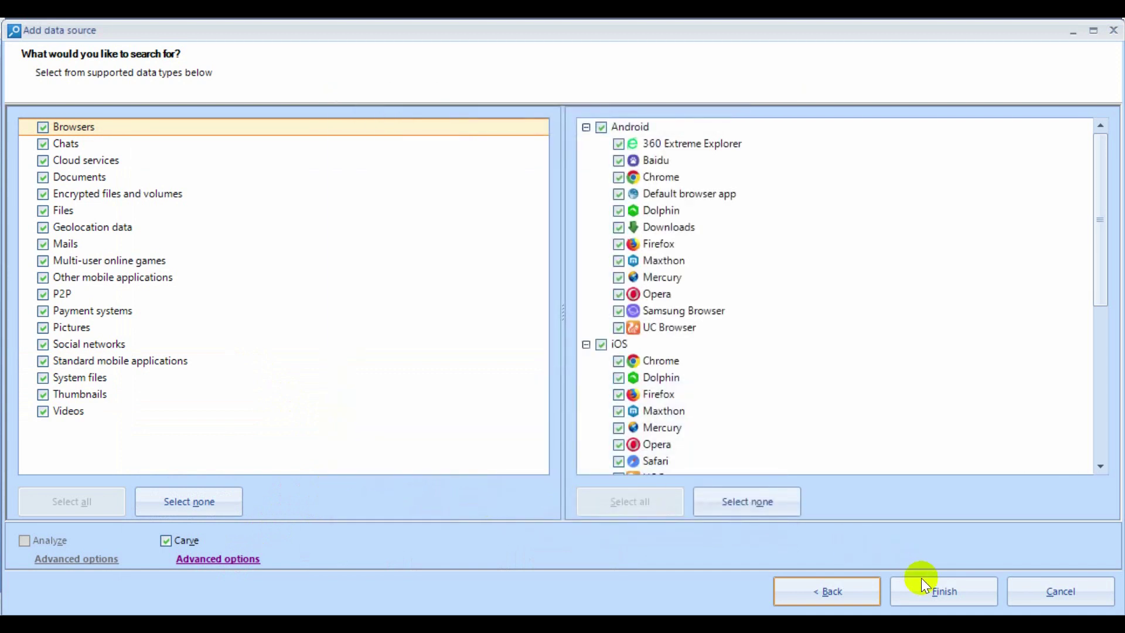
Finish the wizard without another data source and show the File System view
left_click(930, 583)
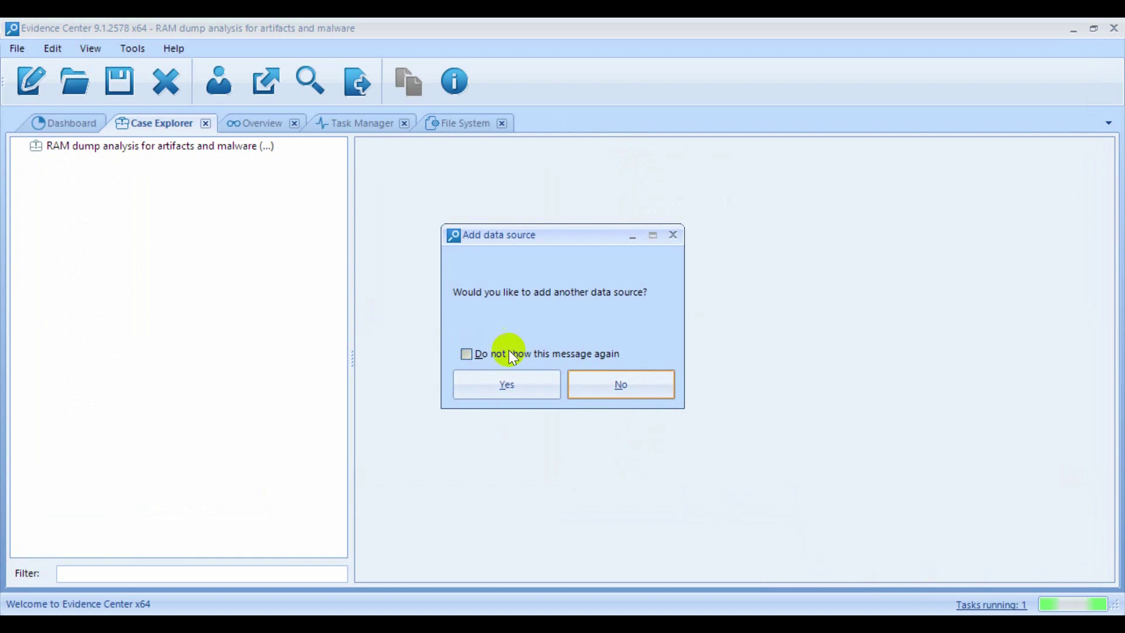
left_click(588, 382)
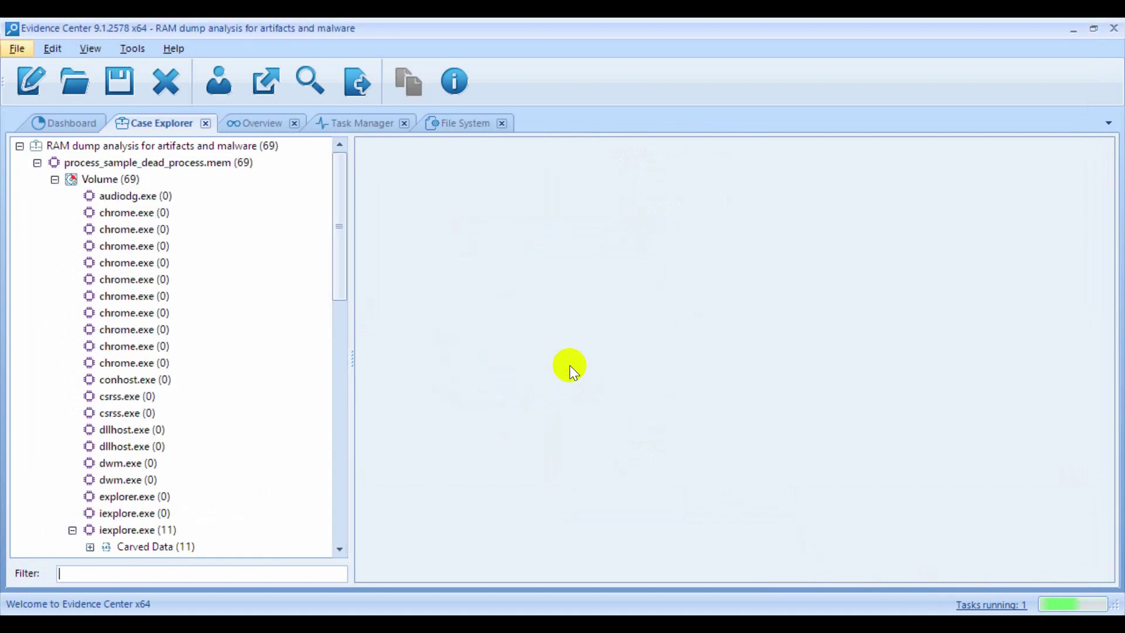
left_click(456, 124)
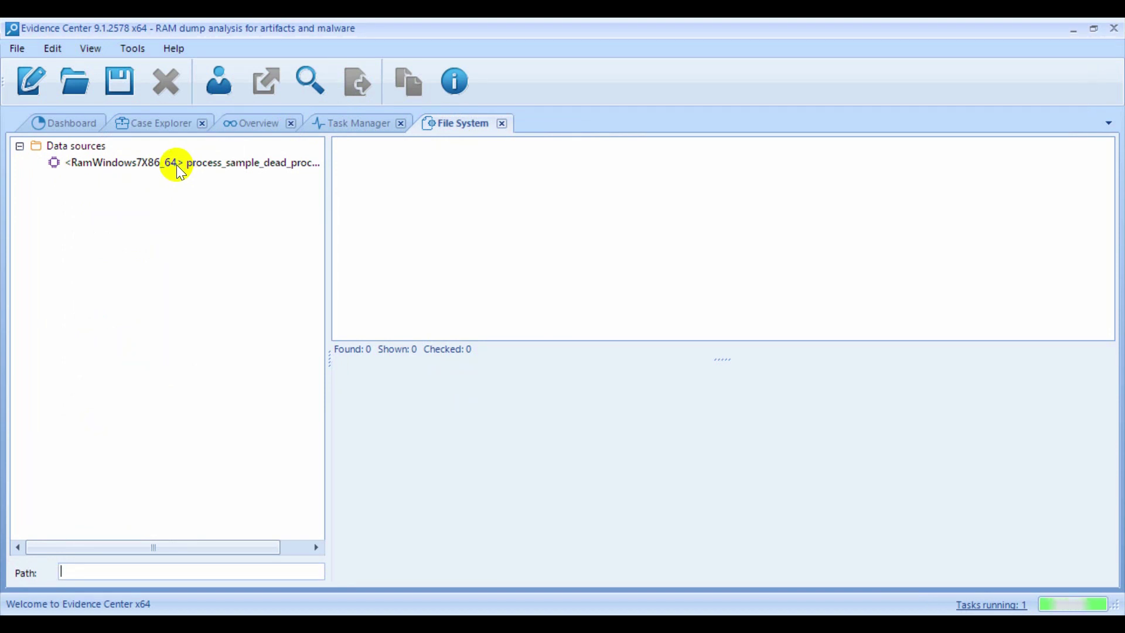
List the RAM image's 56 processes, sort by Is alive, and show System's memory in hex
left_click(146, 164)
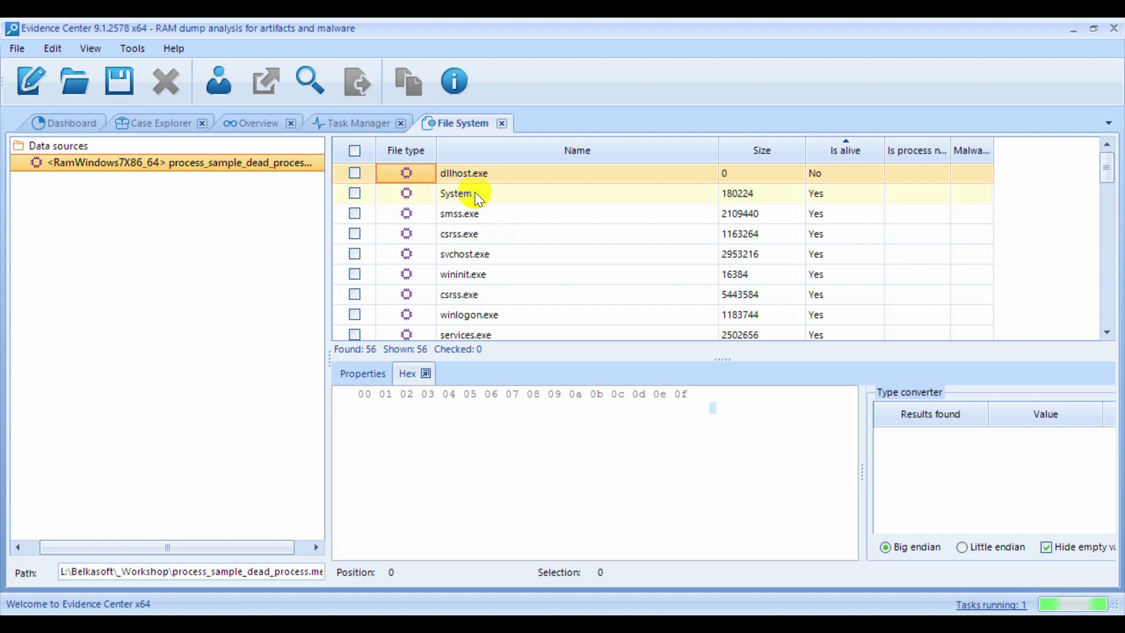
left_click(838, 146)
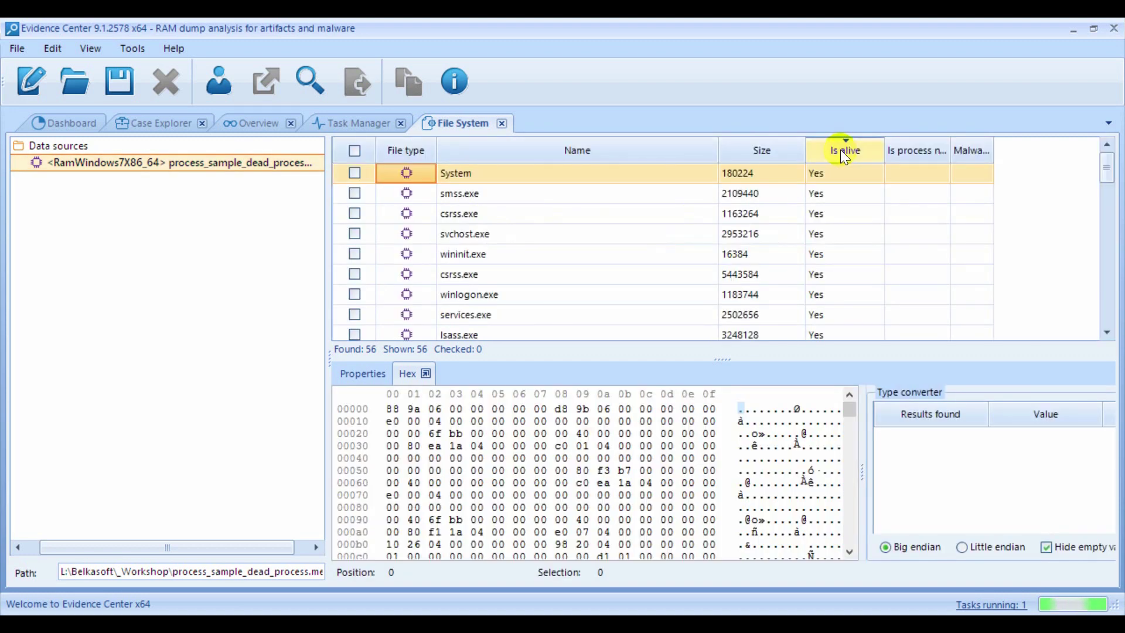
left_click(840, 150)
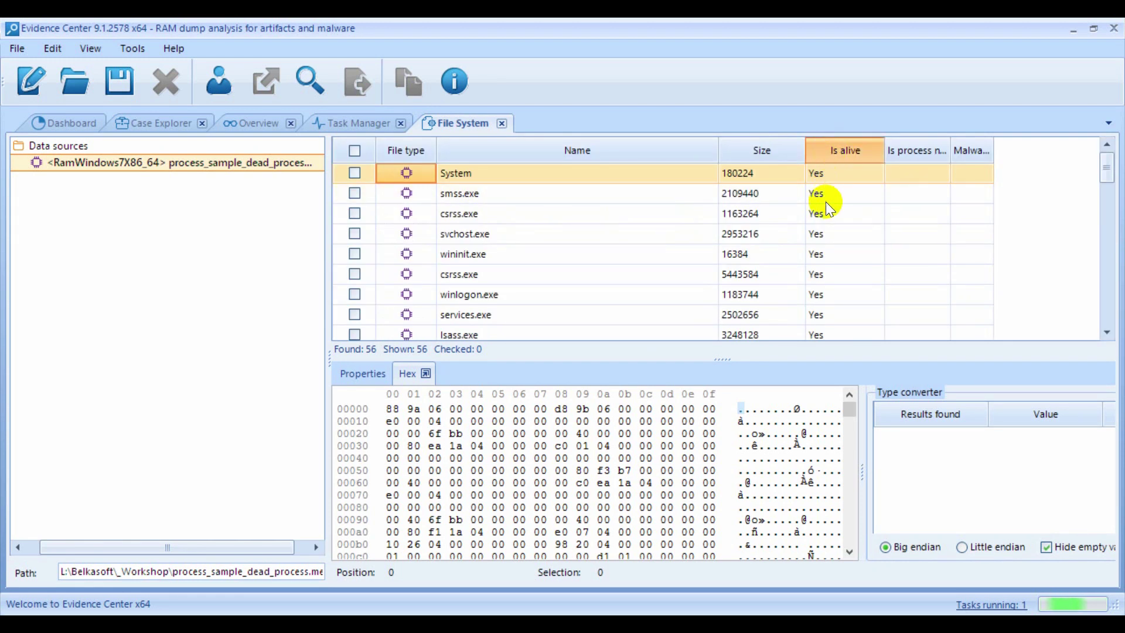
left_click(820, 172)
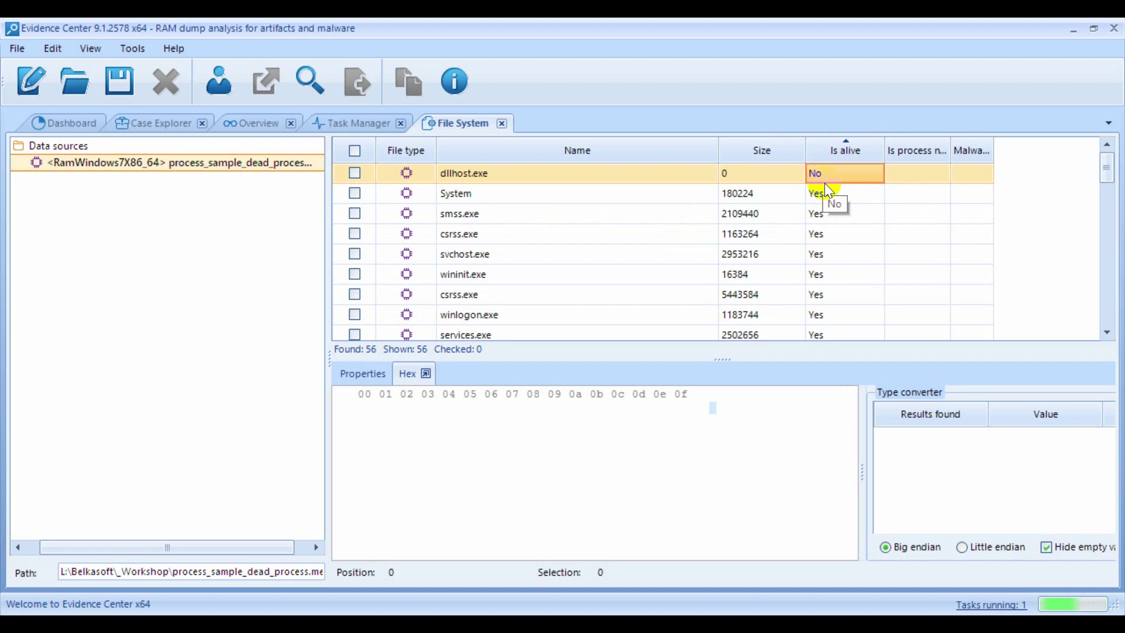
left_click(824, 190)
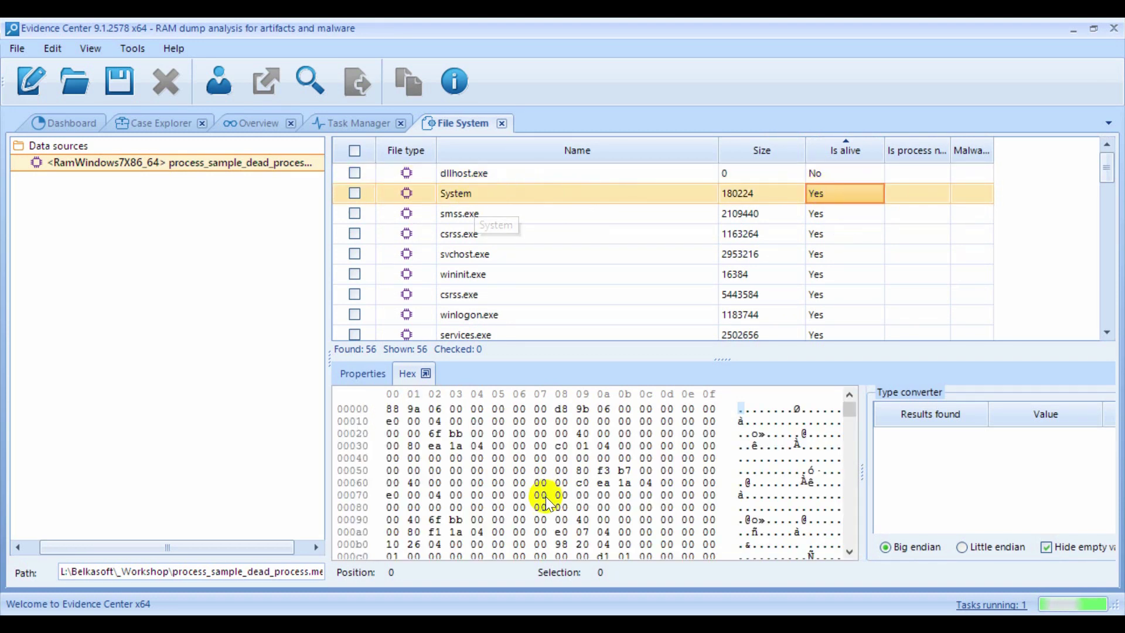
Open System's hex in its own viewer, try a plain-text Find, and bookmark the 51-byte block
left_click(426, 373)
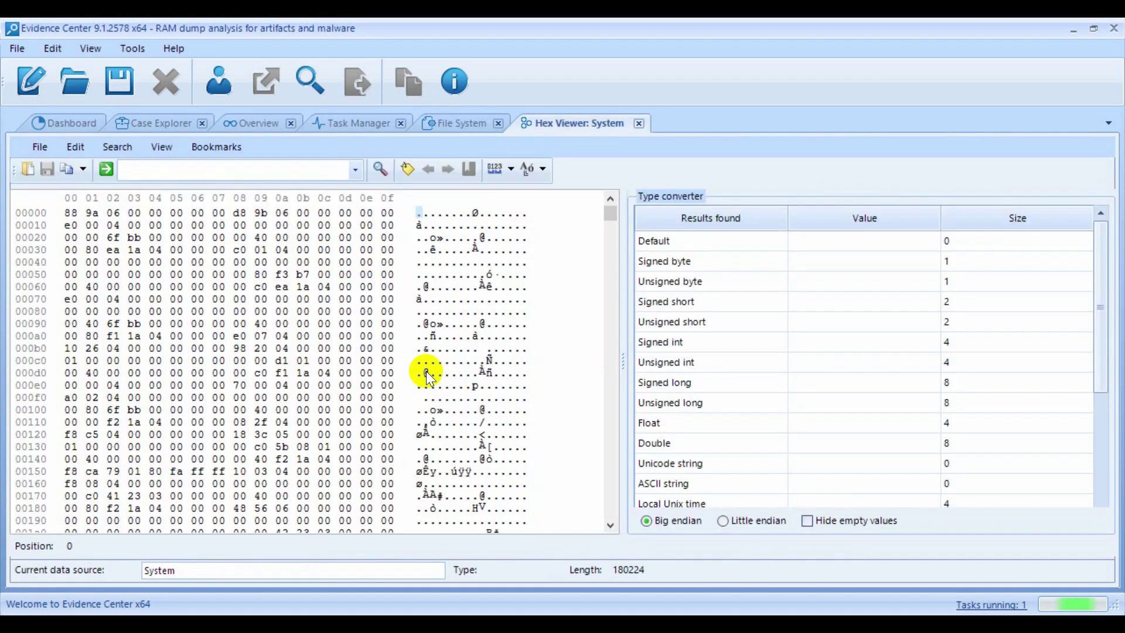
left_click(378, 168)
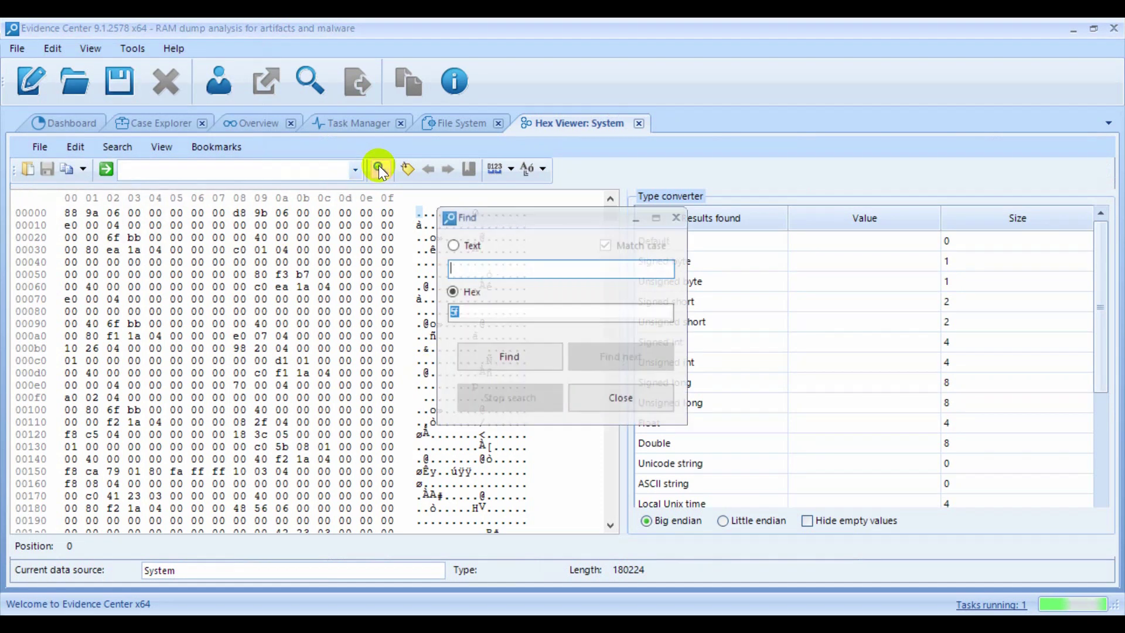
left_click(472, 245)
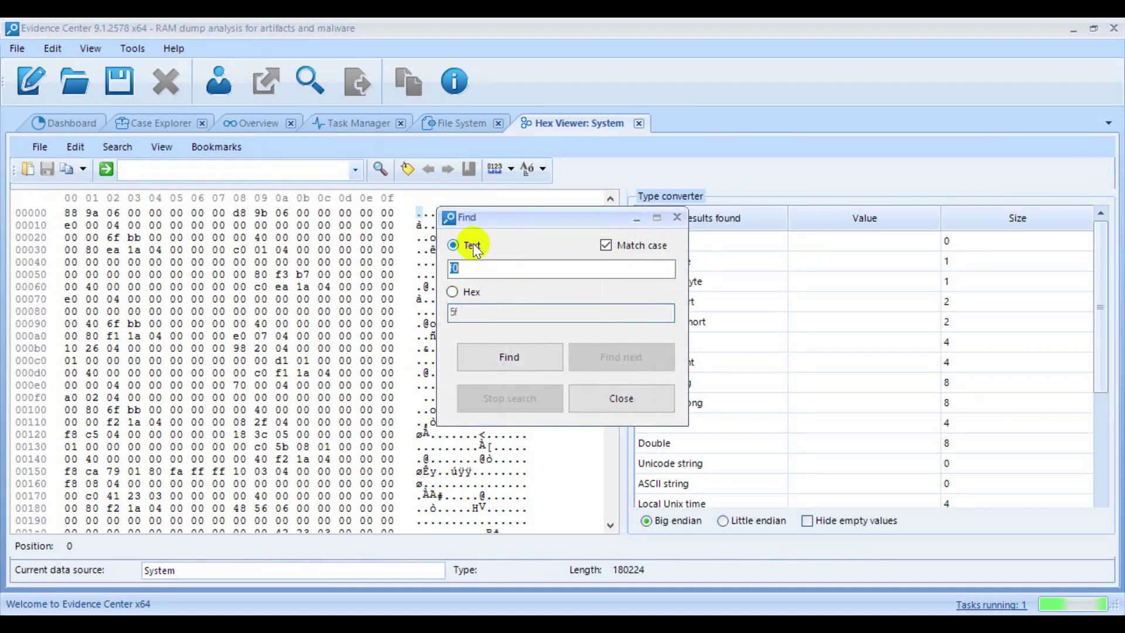
left_click(599, 395)
left_click(407, 168)
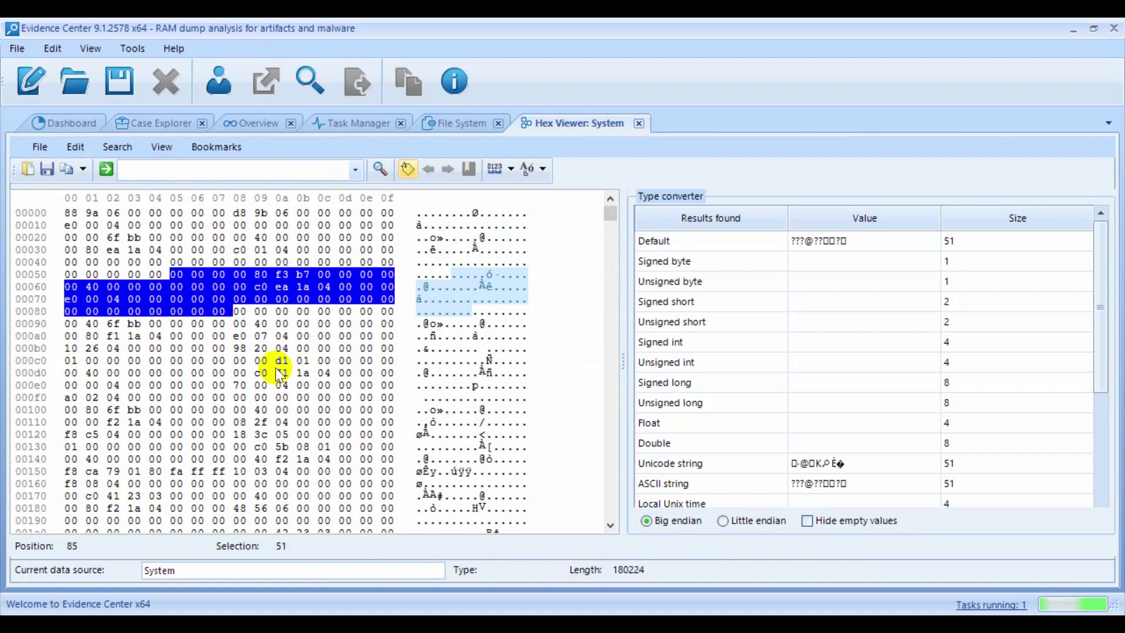
Select bytes a0 02 04 00, hide empty converter values, and check their actions before returning to File System
left_click(262, 373)
left_click_drag(71, 397, 139, 397)
left_click(807, 521)
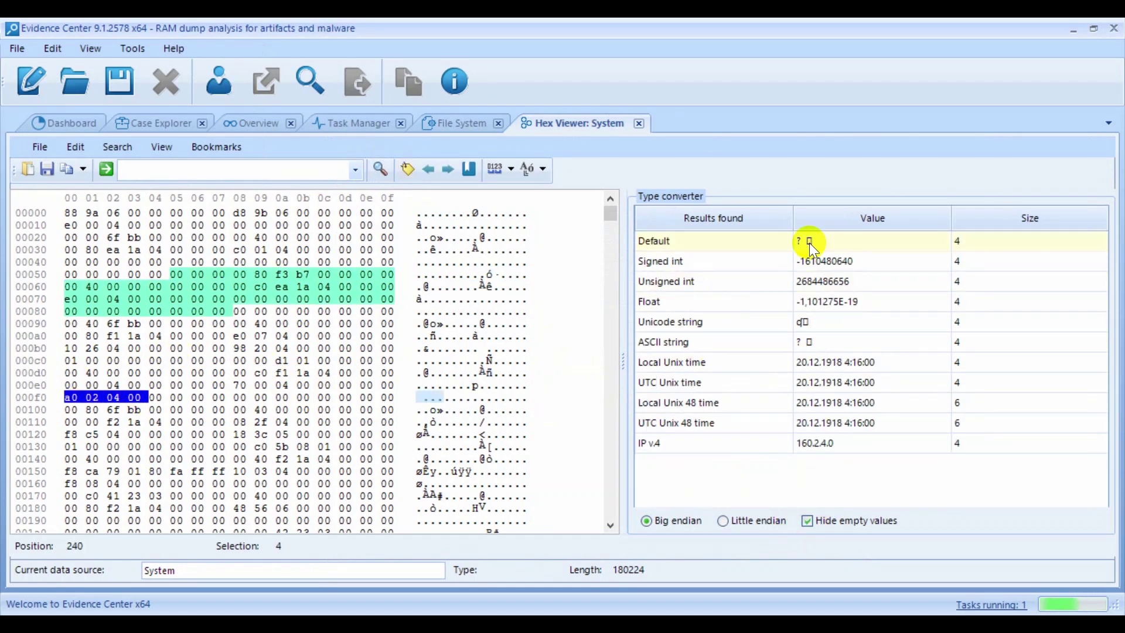
right_click(108, 398)
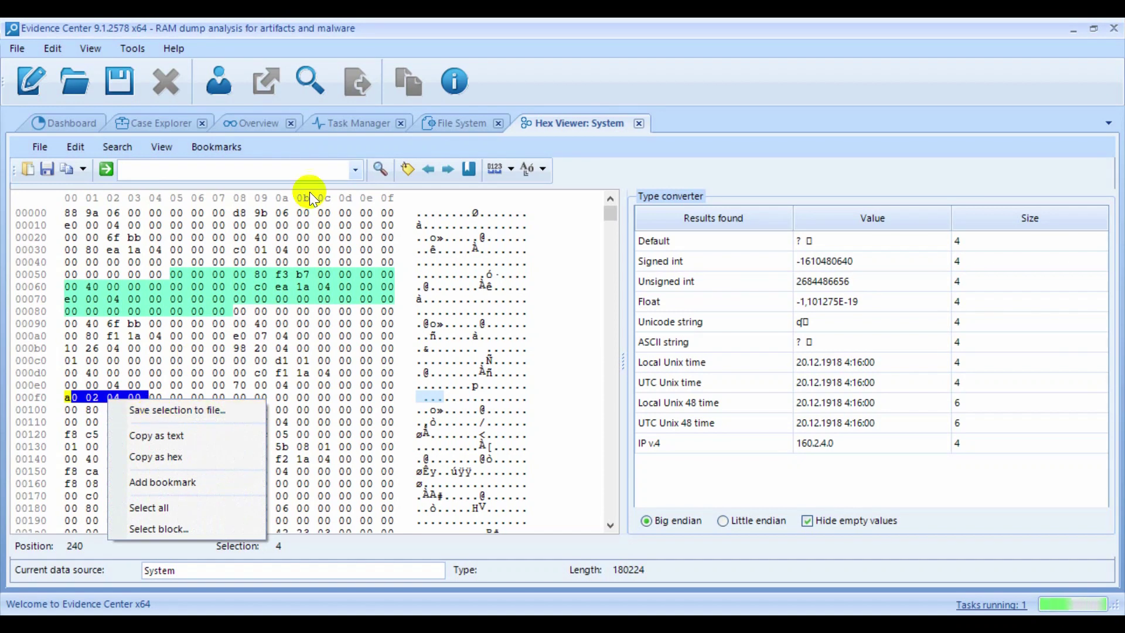
left_click(456, 125)
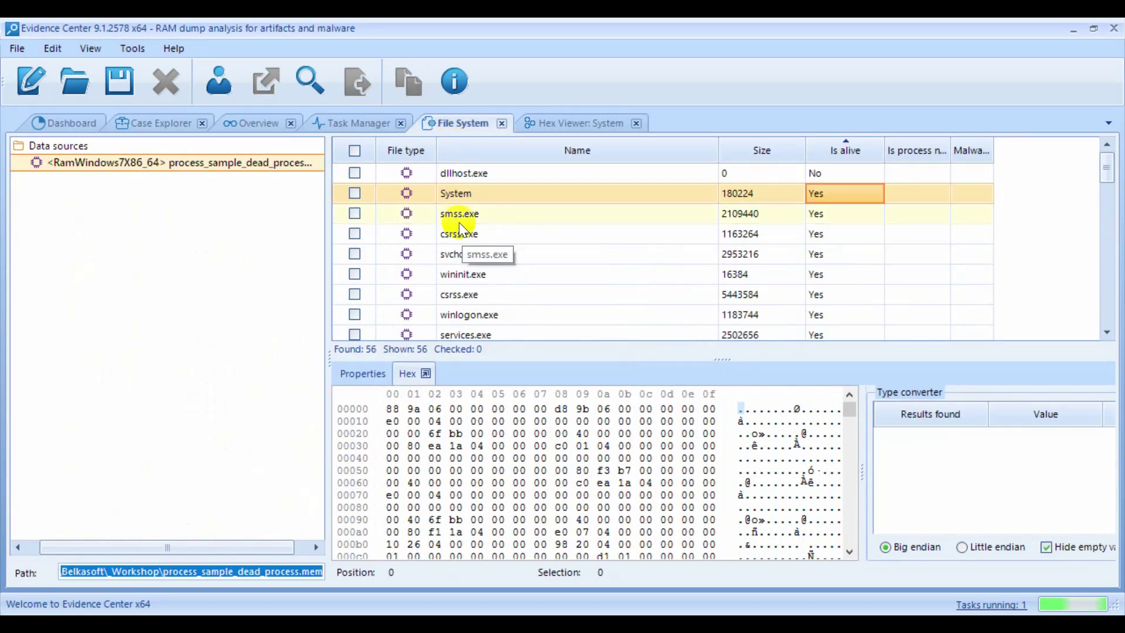
Run VirusTotal malware analysis on all processes from the RAM data source's menu
right_click(234, 165)
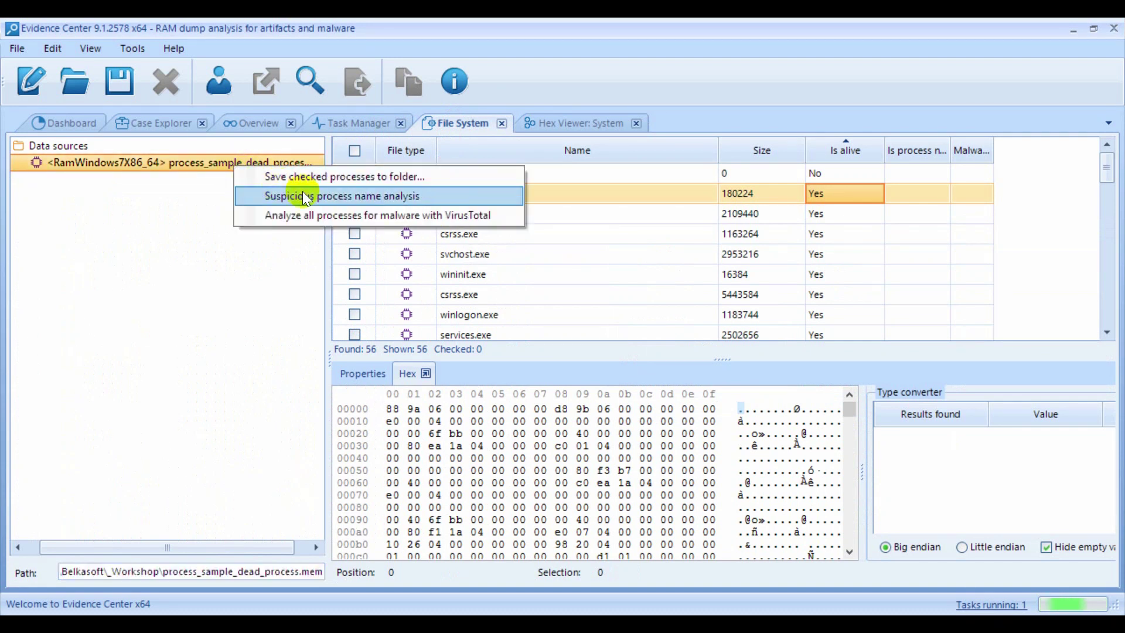
left_click(370, 222)
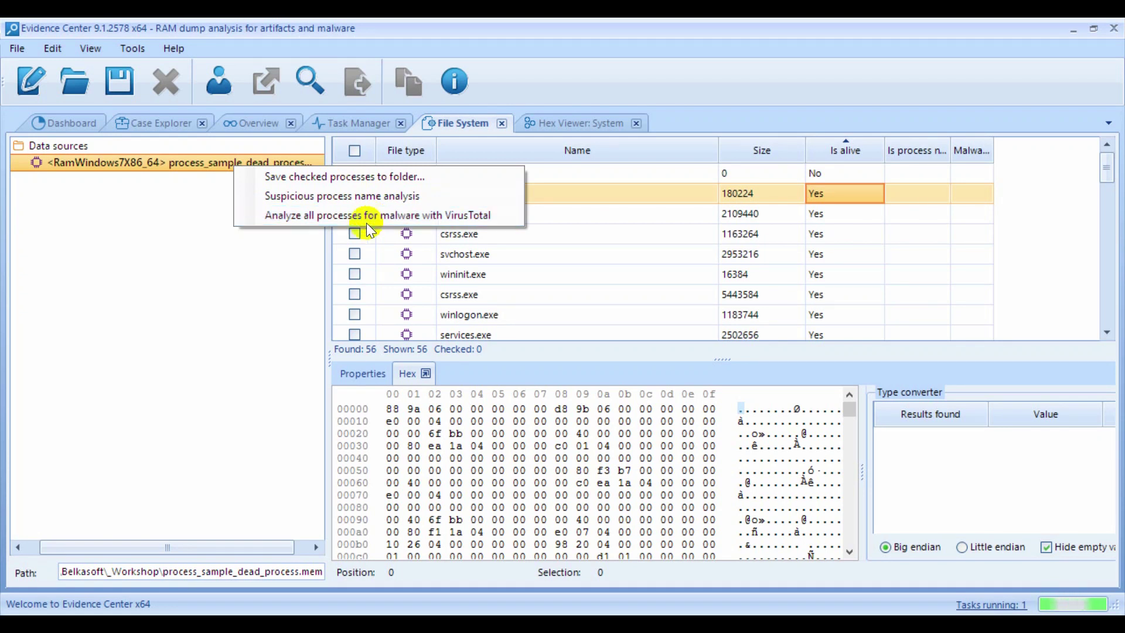
In Case Explorer, show chrome.exe's 18 carved pictures and inspect picture_0000027ED000.jpg
left_click(147, 120)
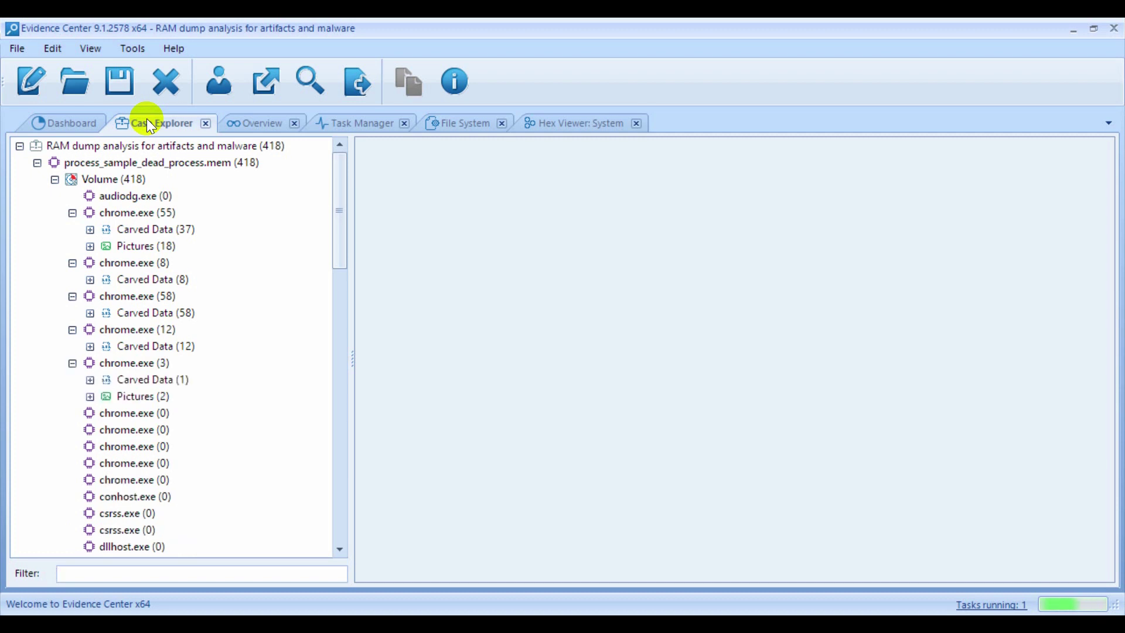
left_click(91, 246)
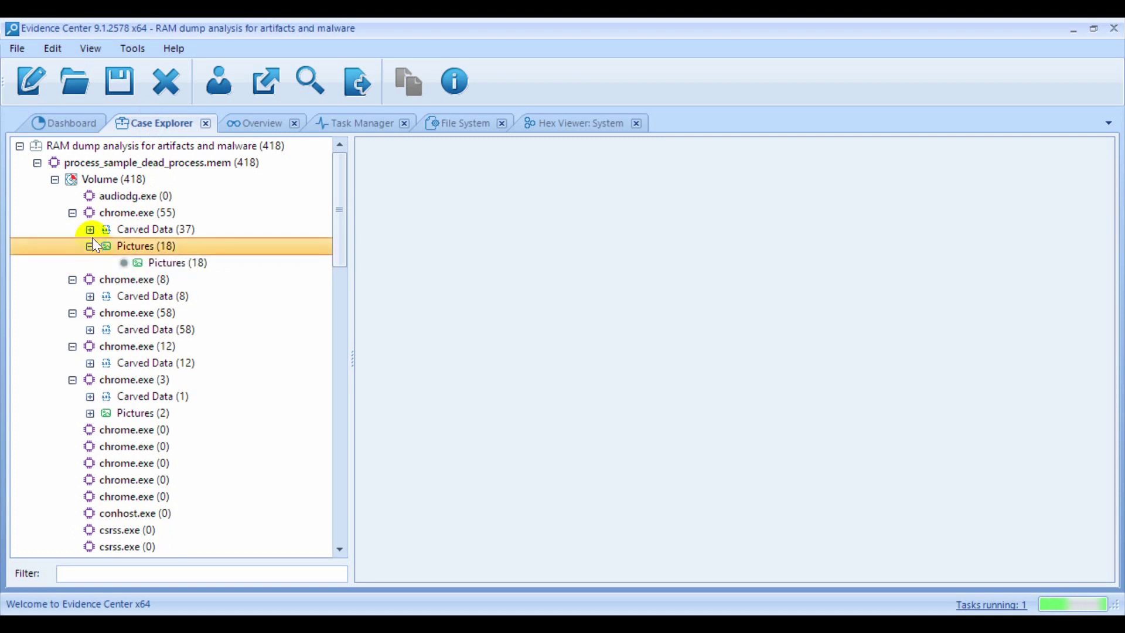
left_click(89, 230)
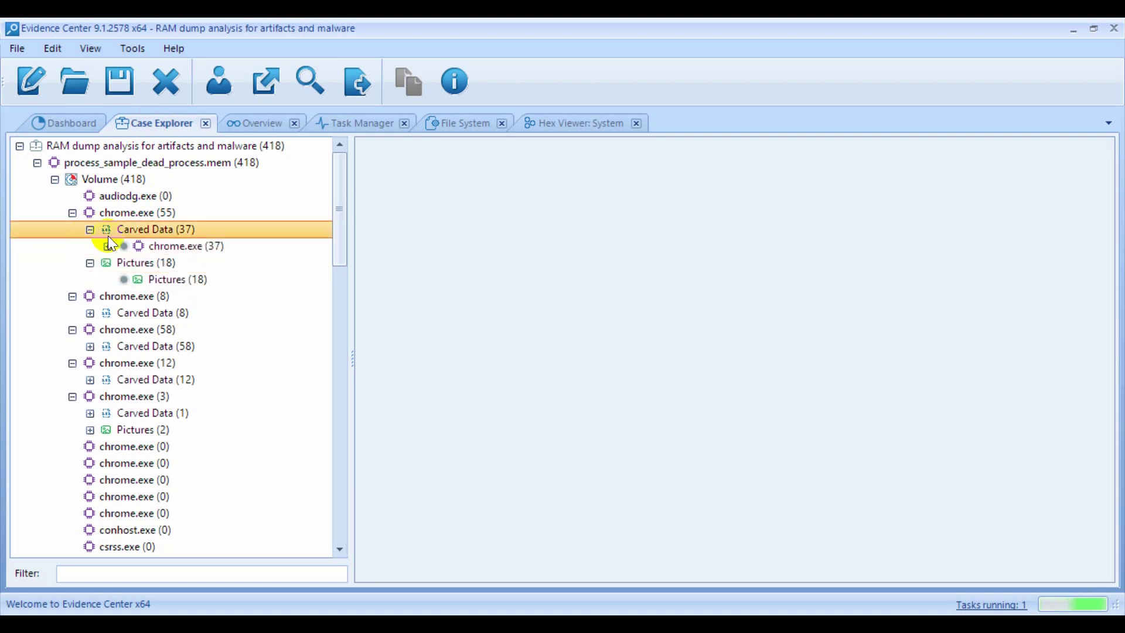
left_click(170, 277)
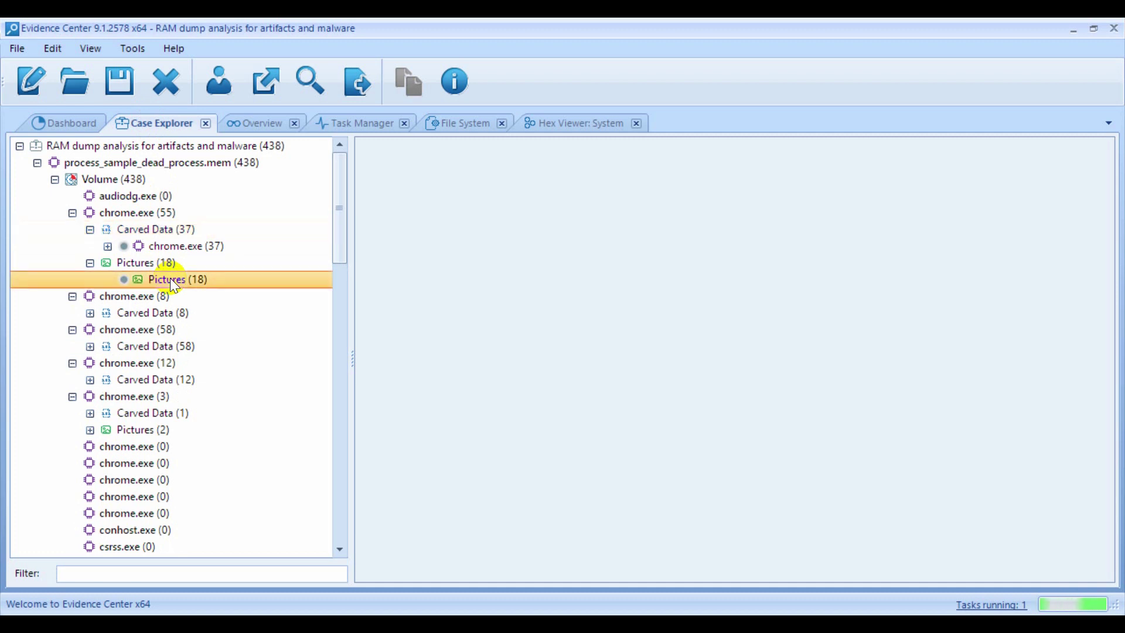
scroll(1080, 289, "down", 2)
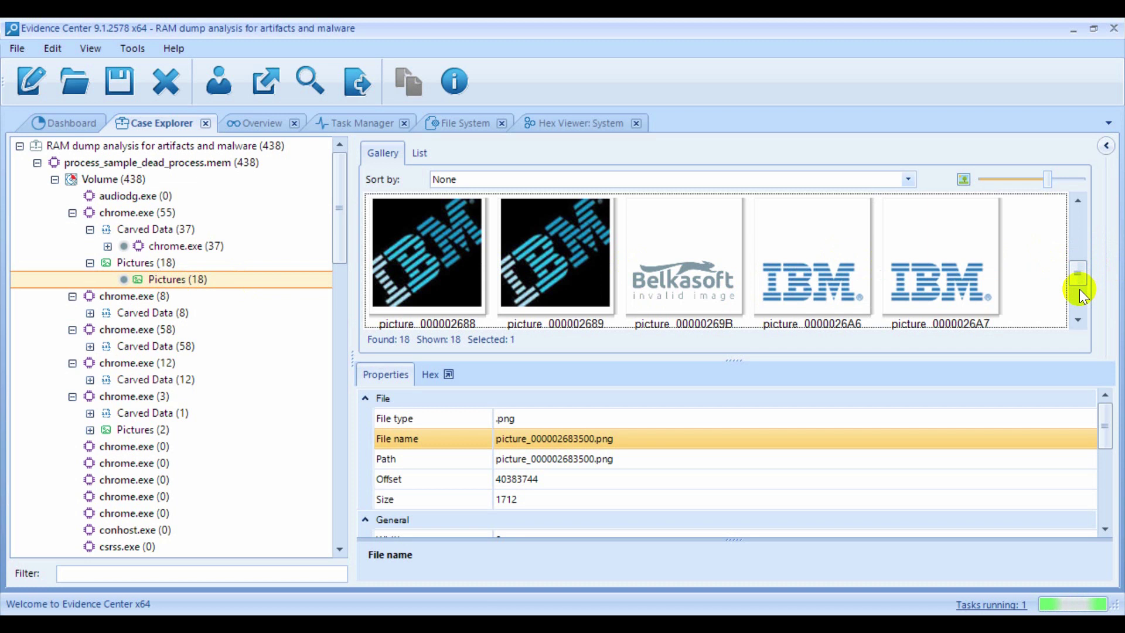
left_click(715, 255)
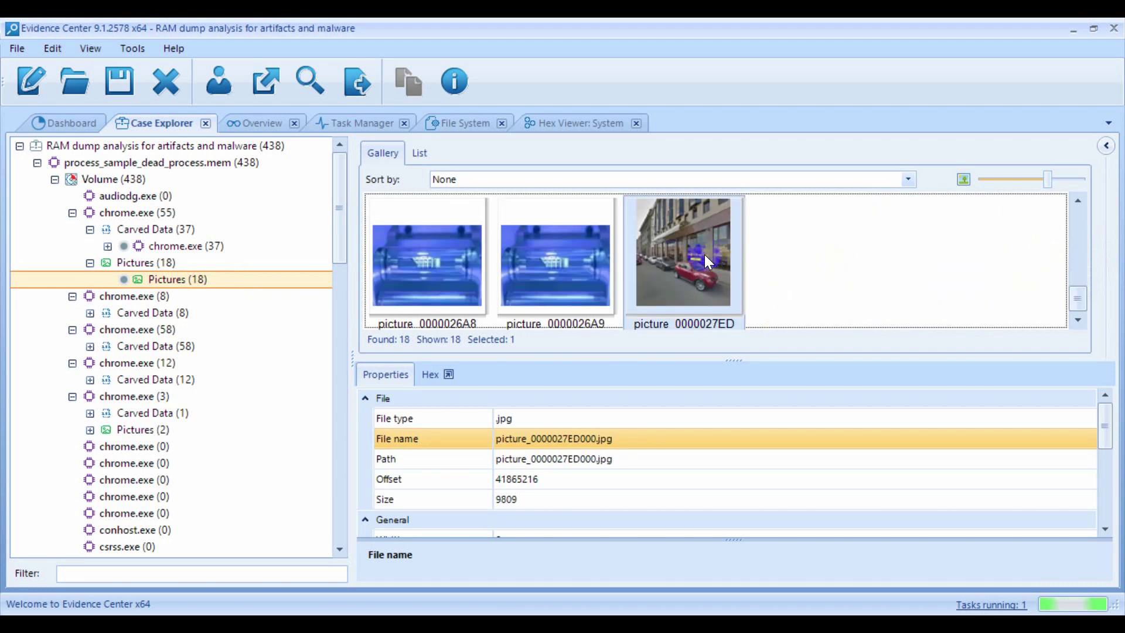
mouse_move(705, 255)
Select Pictures (103) on the Overview tab to view every picture thumbnail
left_click(250, 124)
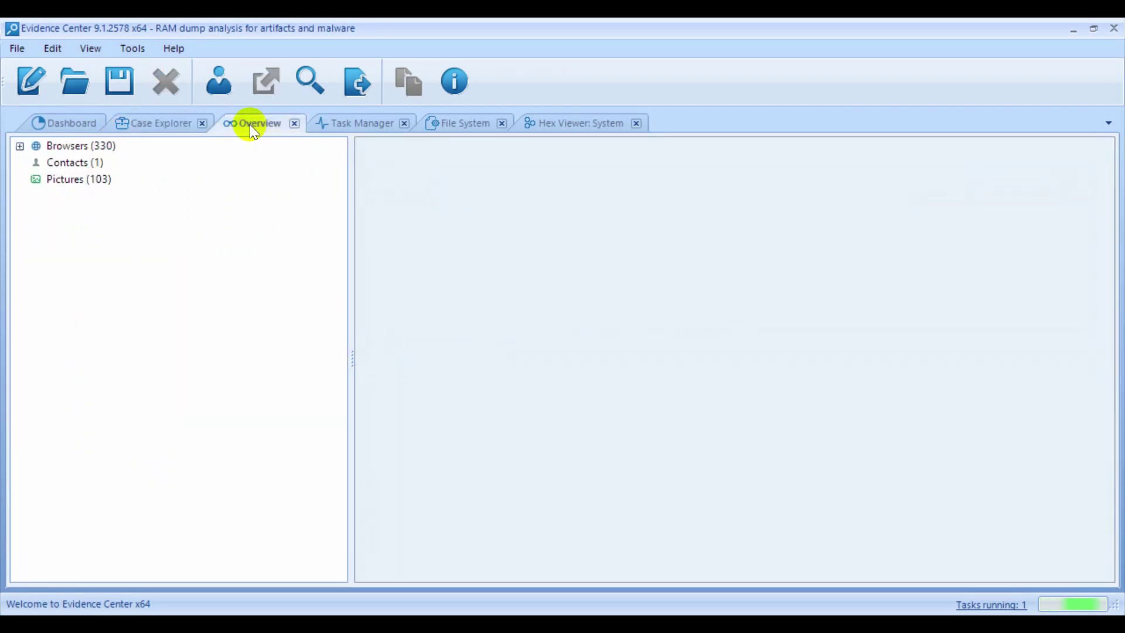
left_click(83, 177)
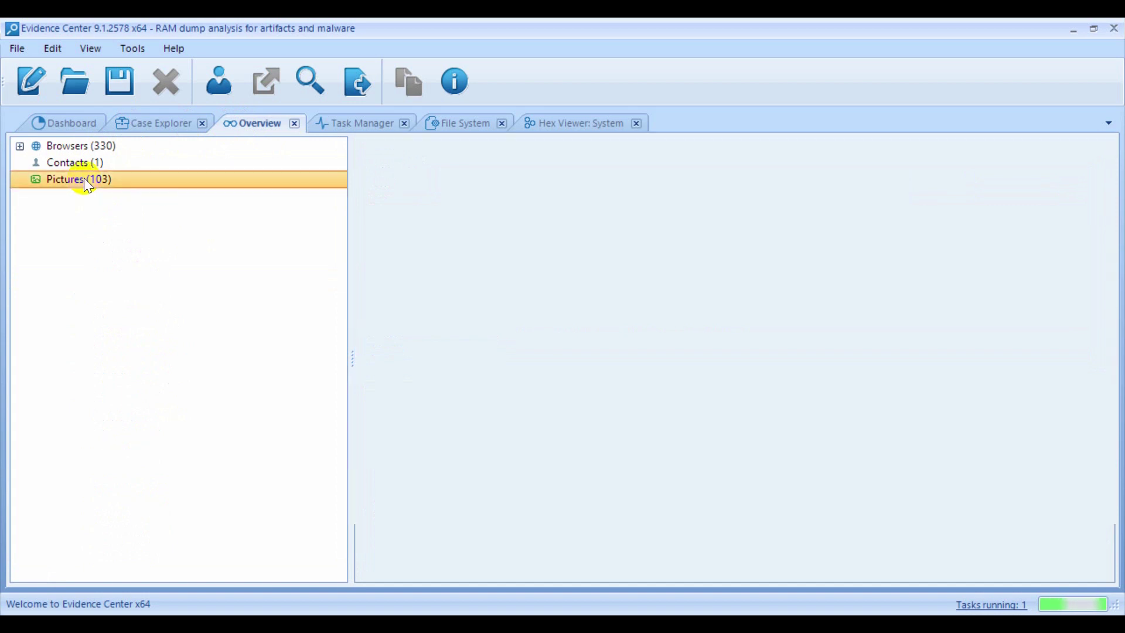